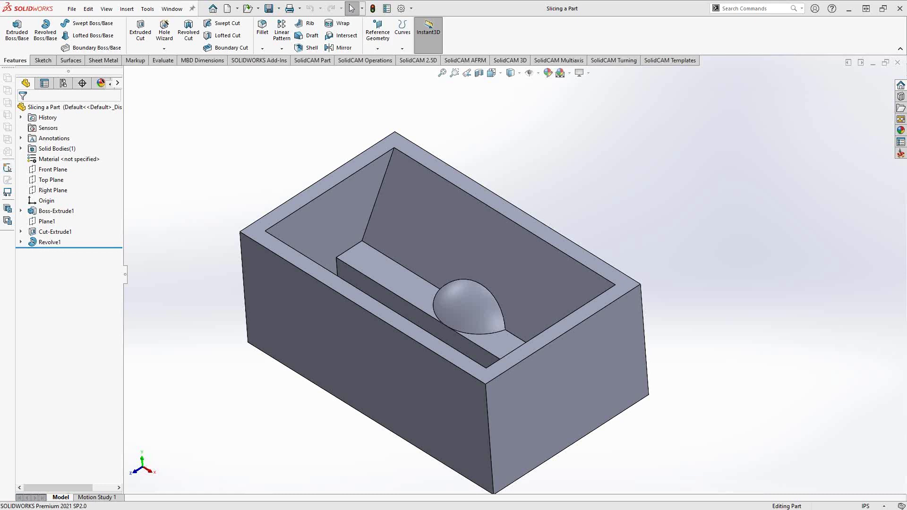
# Start a Slicing feature from the block's top rim face, reversed to slice downward
pyautogui.moveTo(681, 275); pyautogui.dragTo(689, 293, button='middle')
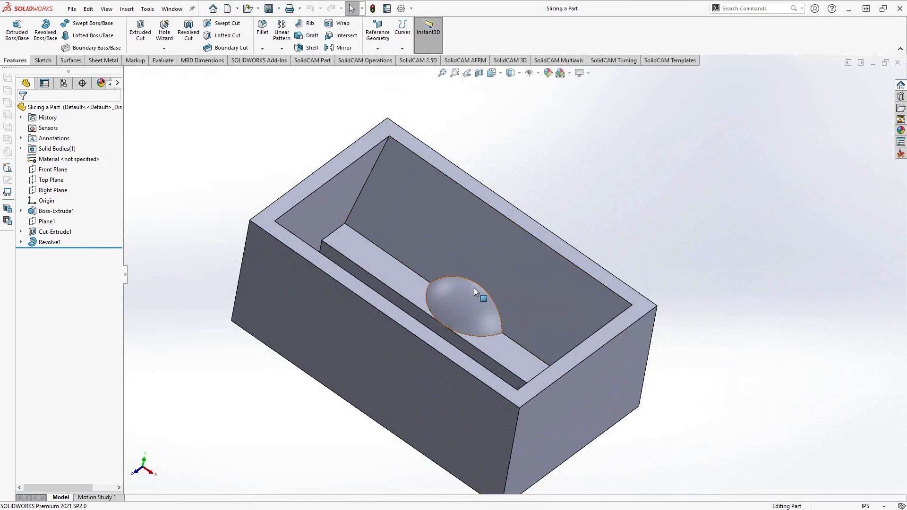
pyautogui.moveTo(515, 299)
pyautogui.mouseDown(button='middle')
pyautogui.moveTo(522, 275)
pyautogui.moveTo(504, 307)
pyautogui.mouseUp(button='middle')
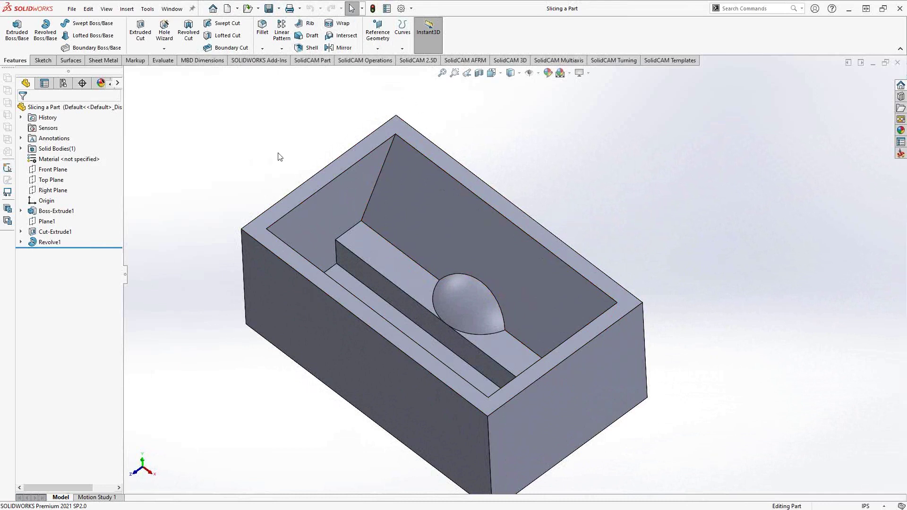
pyautogui.click(127, 10)
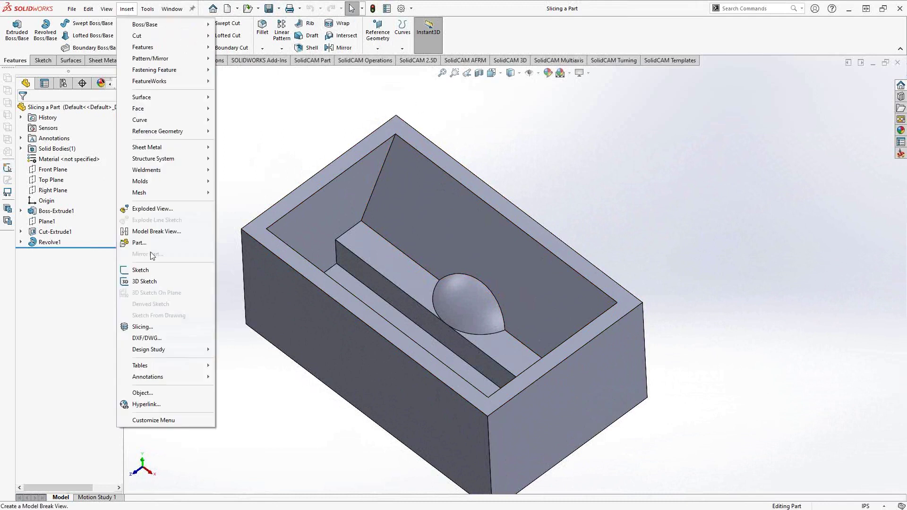
pyautogui.click(142, 327)
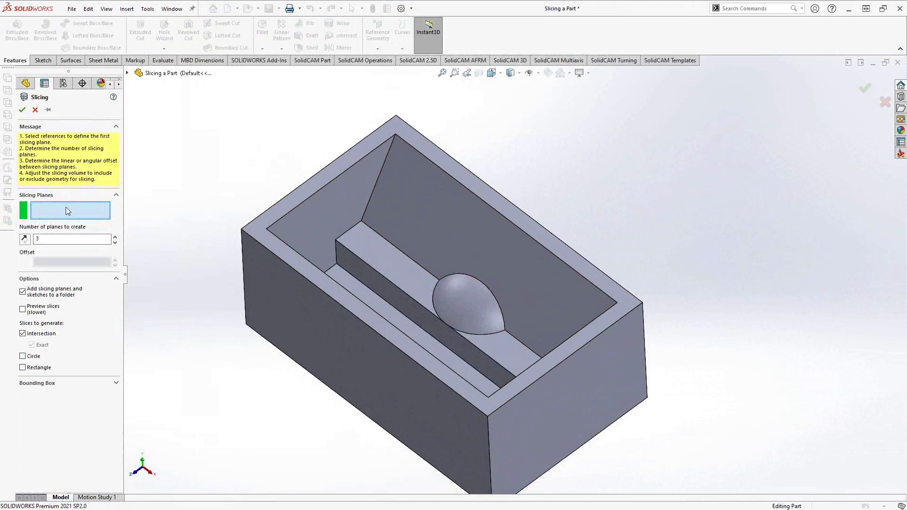
pyautogui.click(270, 219)
pyautogui.moveTo(198, 291); pyautogui.dragTo(183, 202, button='middle')
pyautogui.click(25, 239)
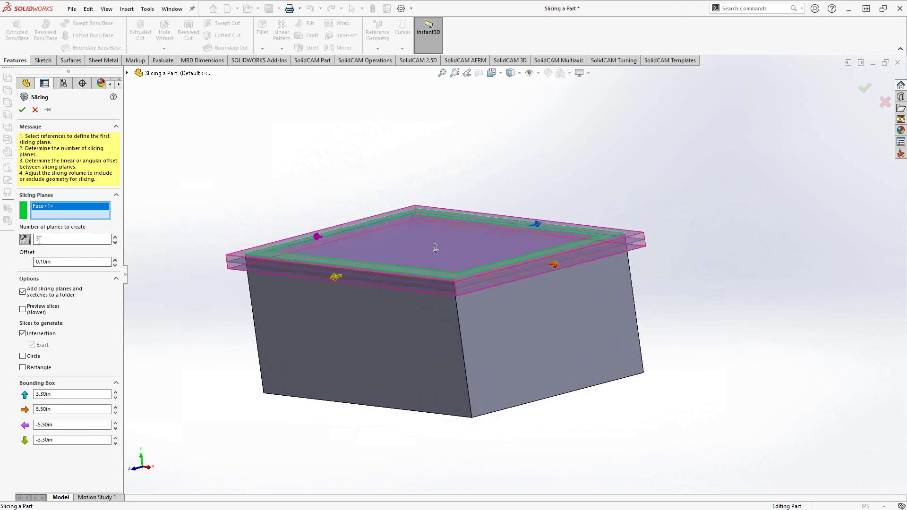
# Set the slicing offset to 0.125in with 8 planes and turn on Preview slices
pyautogui.press('Tab')
pyautogui.write('.125')
pyautogui.click(49, 240)
pyautogui.click(115, 238)
pyautogui.click(115, 237)
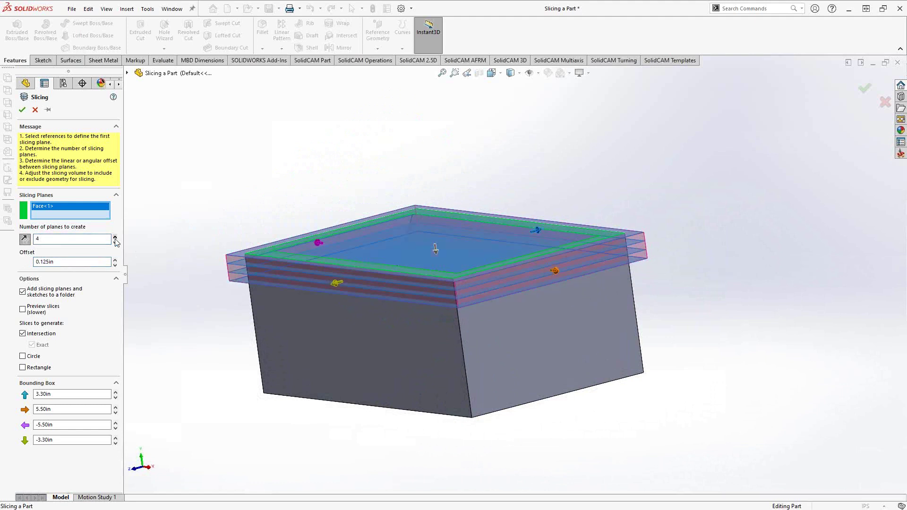
pyautogui.click(115, 237)
pyautogui.click(115, 237)
pyautogui.click(114, 238)
pyautogui.moveTo(191, 206); pyautogui.dragTo(189, 238, button='middle')
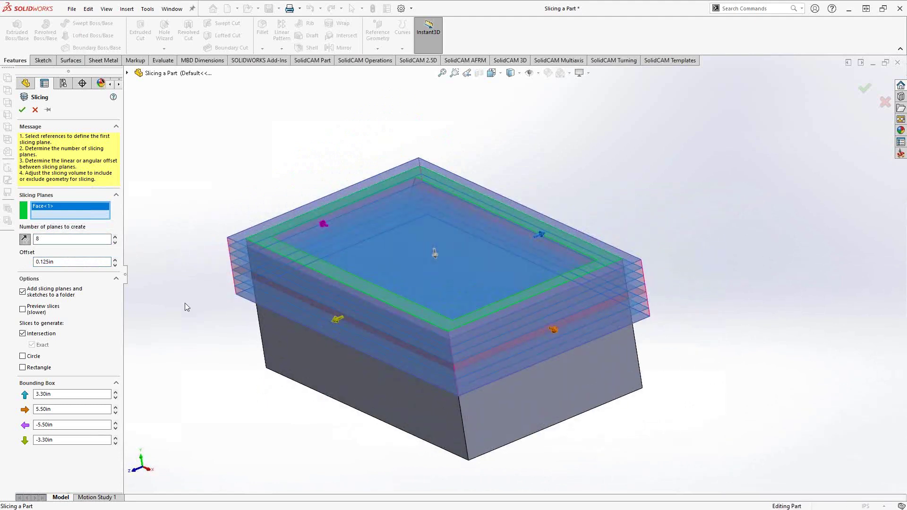
pyautogui.click(22, 309)
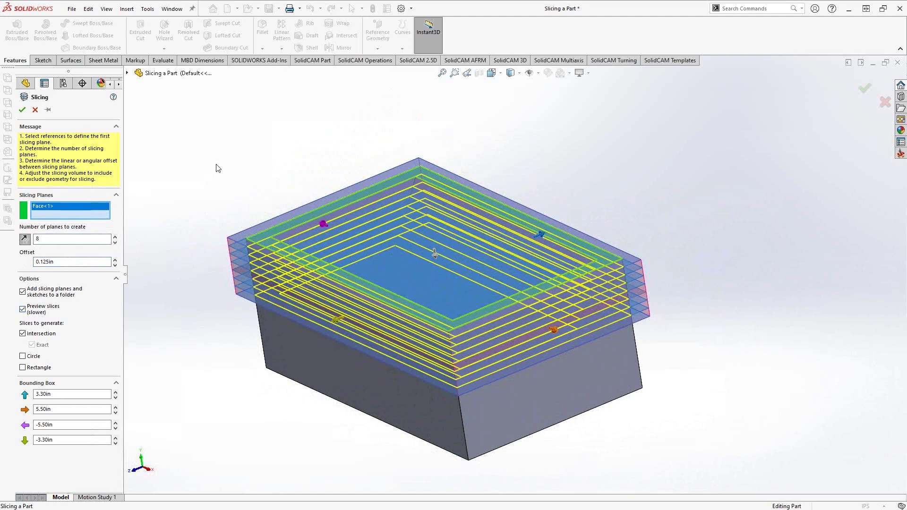
# Check the preview, raise the planes to 10 at 0.125in, and accept to create Slice1
pyautogui.moveTo(222, 179)
pyautogui.mouseDown(button='middle')
pyautogui.moveTo(207, 137)
pyautogui.moveTo(226, 180)
pyautogui.mouseUp(button='middle')
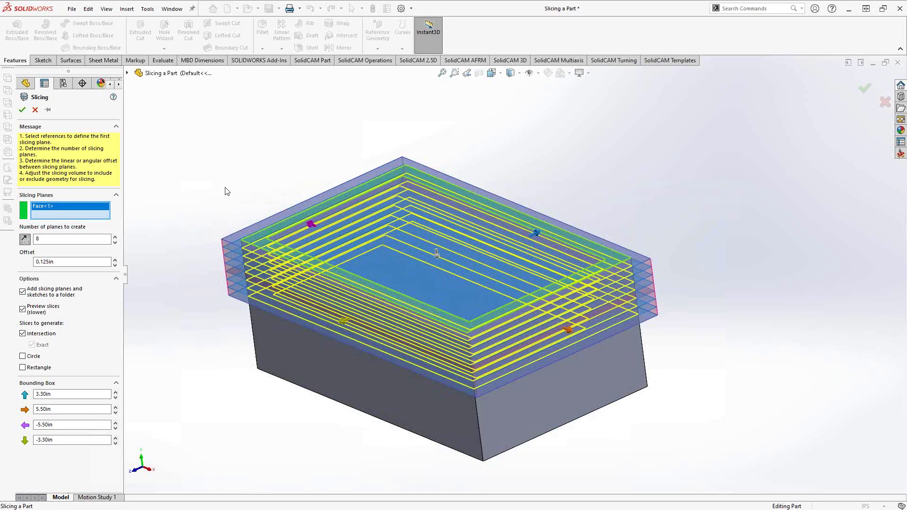
pyautogui.moveTo(218, 187)
pyautogui.mouseDown(button='middle')
pyautogui.moveTo(189, 152)
pyautogui.moveTo(217, 197)
pyautogui.mouseUp(button='middle')
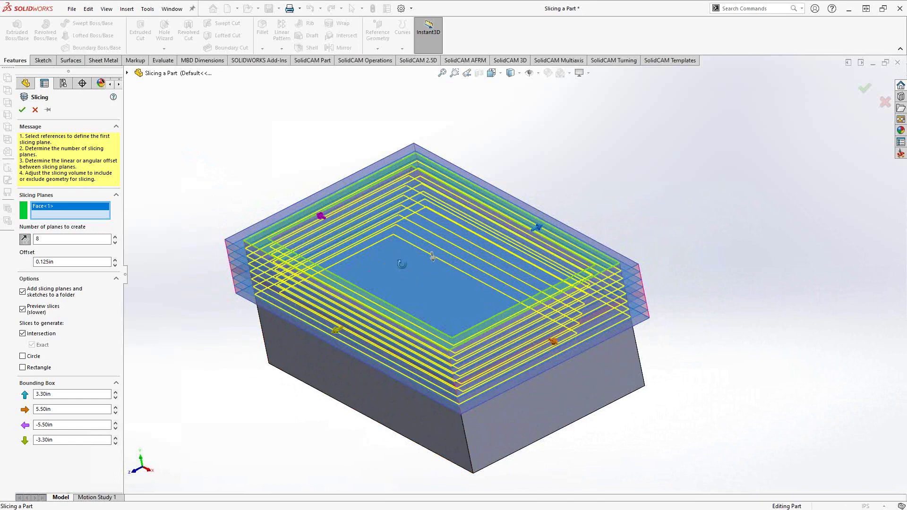
pyautogui.moveTo(401, 264)
pyautogui.mouseDown(button='middle')
pyautogui.moveTo(369, 228)
pyautogui.moveTo(399, 259)
pyautogui.mouseUp(button='middle')
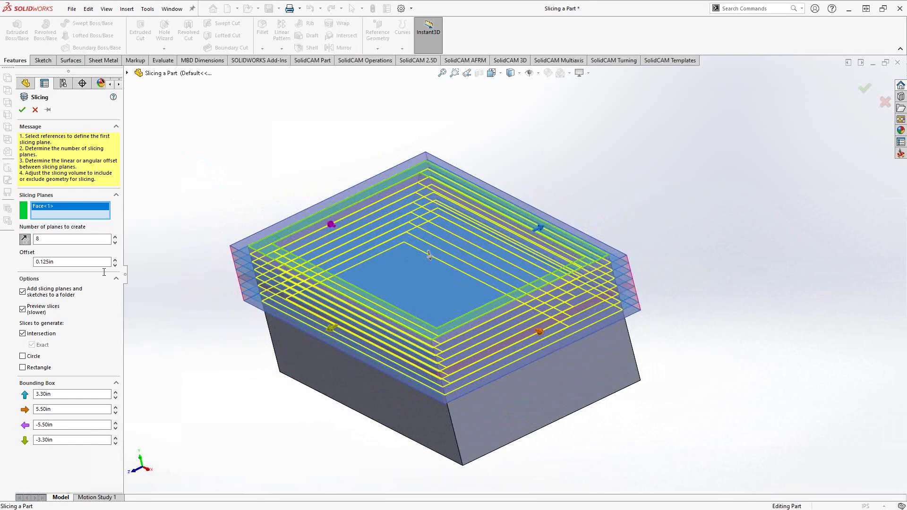
pyautogui.click(115, 237)
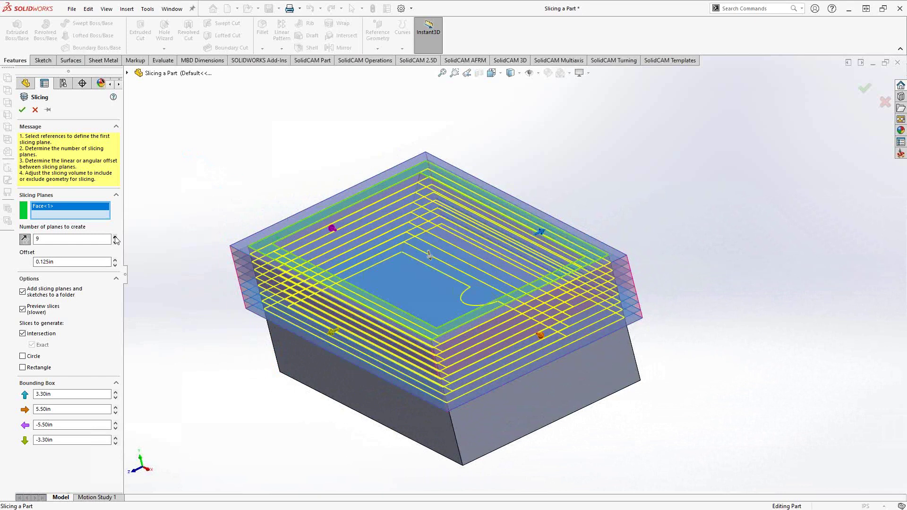
pyautogui.click(116, 237)
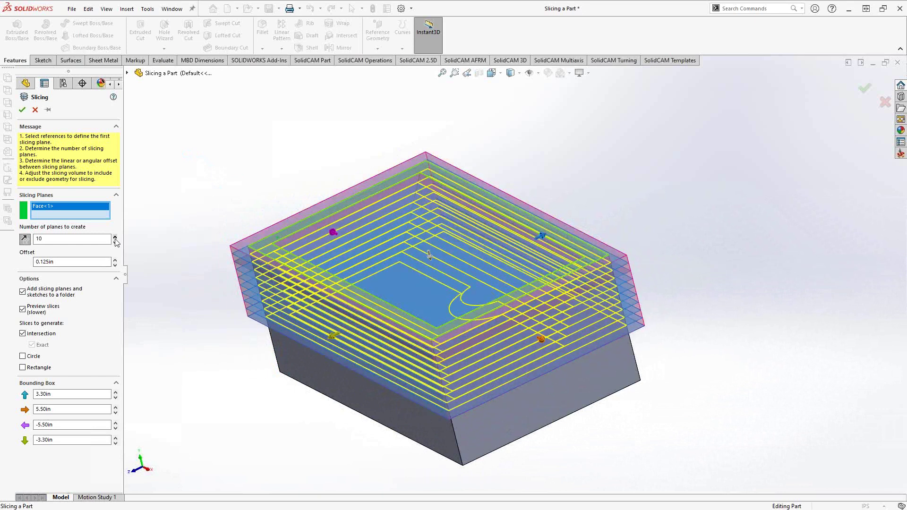
pyautogui.moveTo(181, 234); pyautogui.dragTo(196, 259, button='middle')
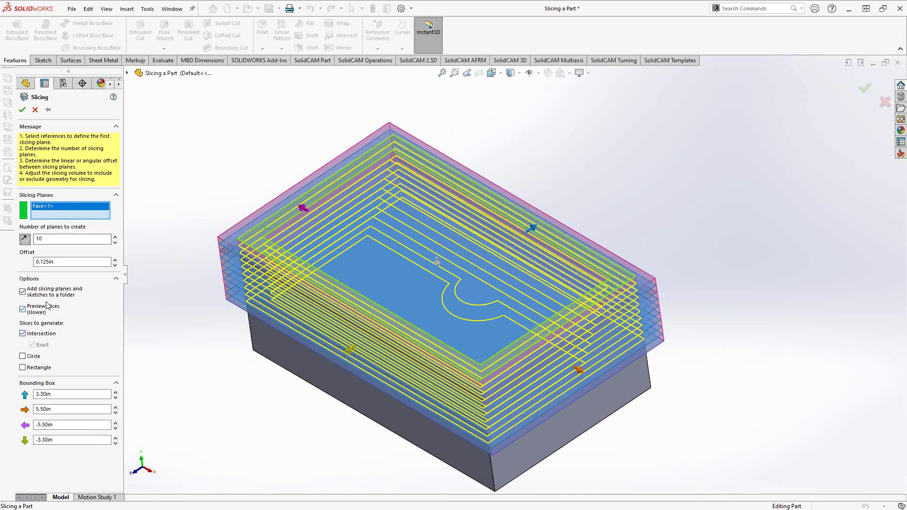
pyautogui.click(22, 110)
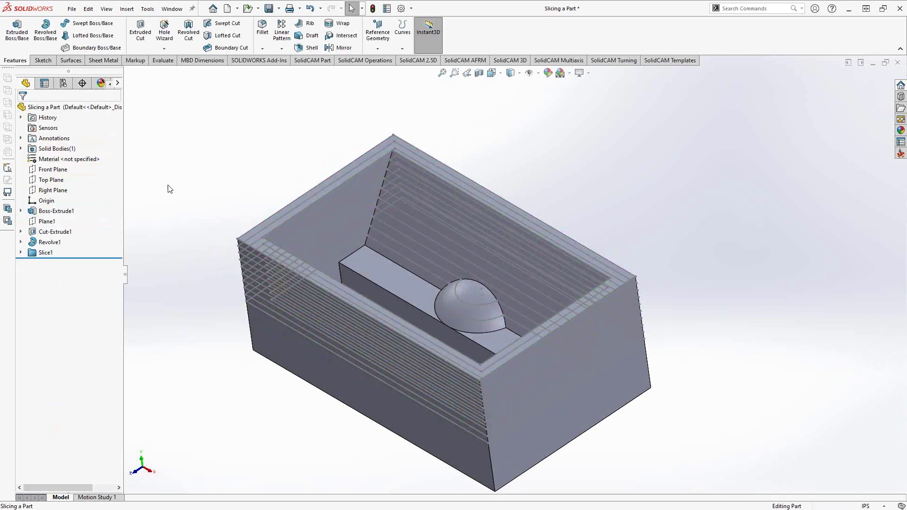
# Inspect Slice1's contents and the slice lines, then close the part without saving
pyautogui.click(20, 253)
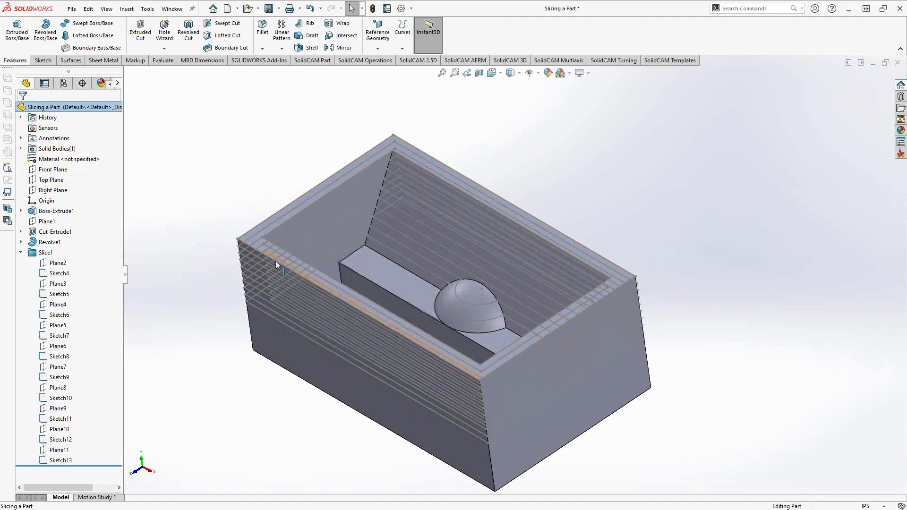
pyautogui.click(21, 253)
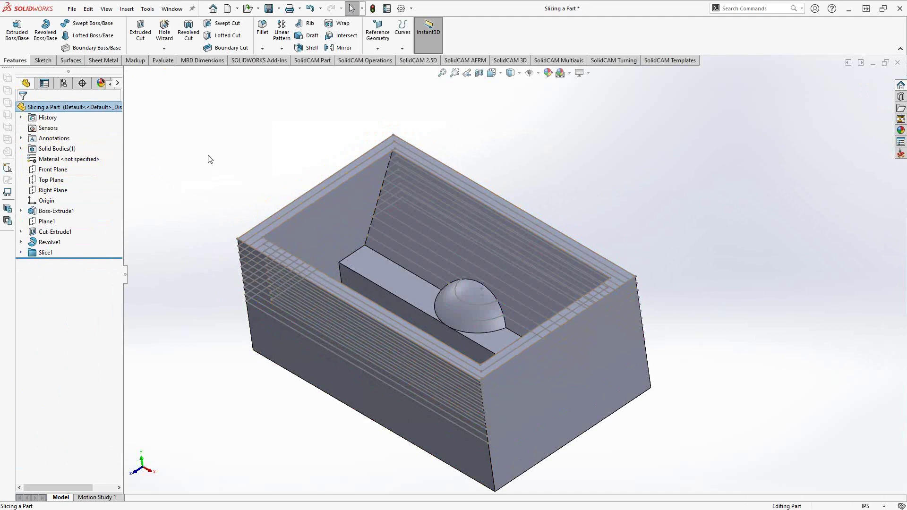
pyautogui.moveTo(266, 184); pyautogui.dragTo(253, 169, button='middle')
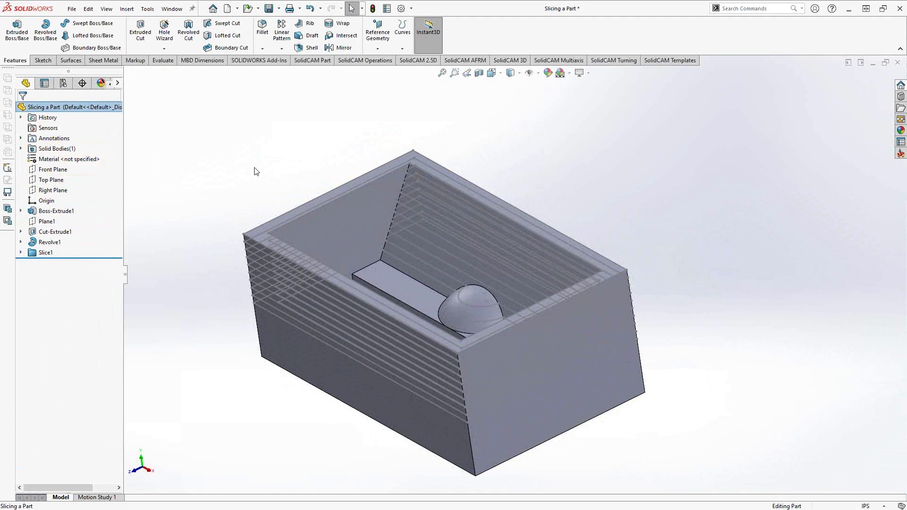
pyautogui.moveTo(672, 150); pyautogui.dragTo(631, 203, button='middle')
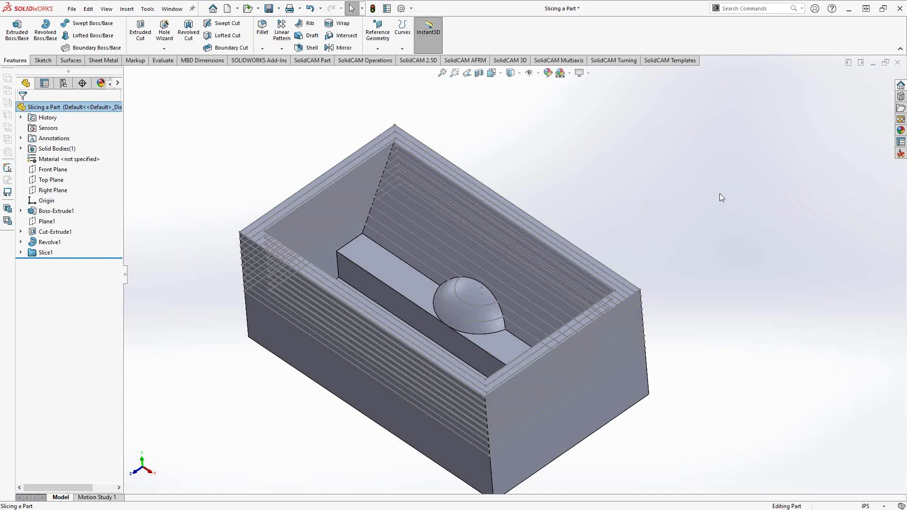
pyautogui.click(897, 63)
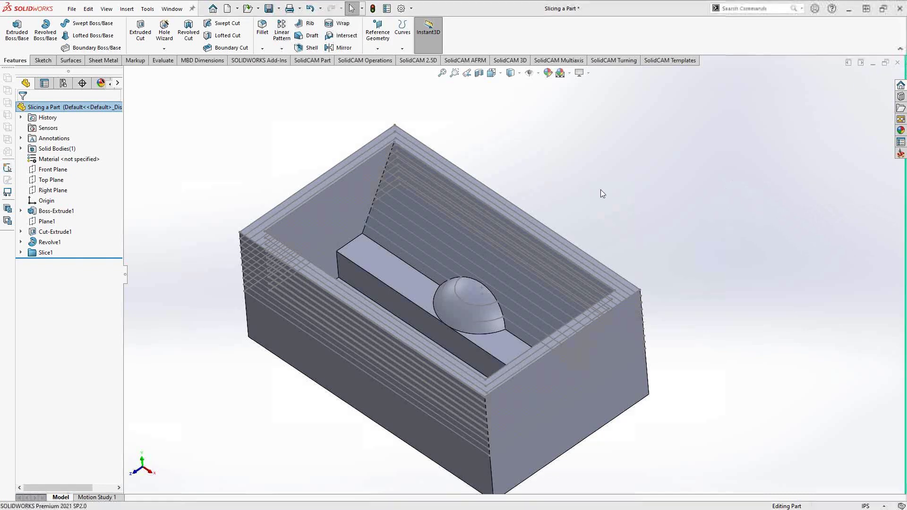
pyautogui.click(444, 274)
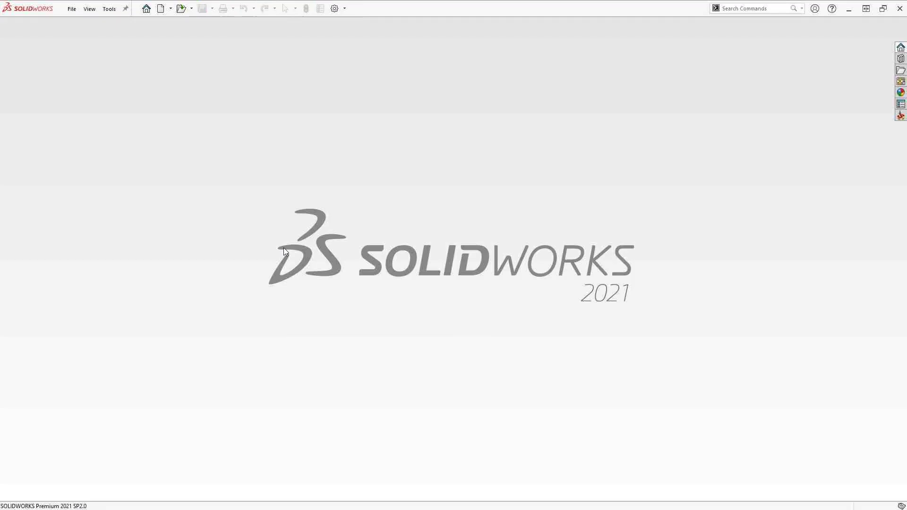
pyautogui.click(109, 9)
pyautogui.moveTo(142, 47)
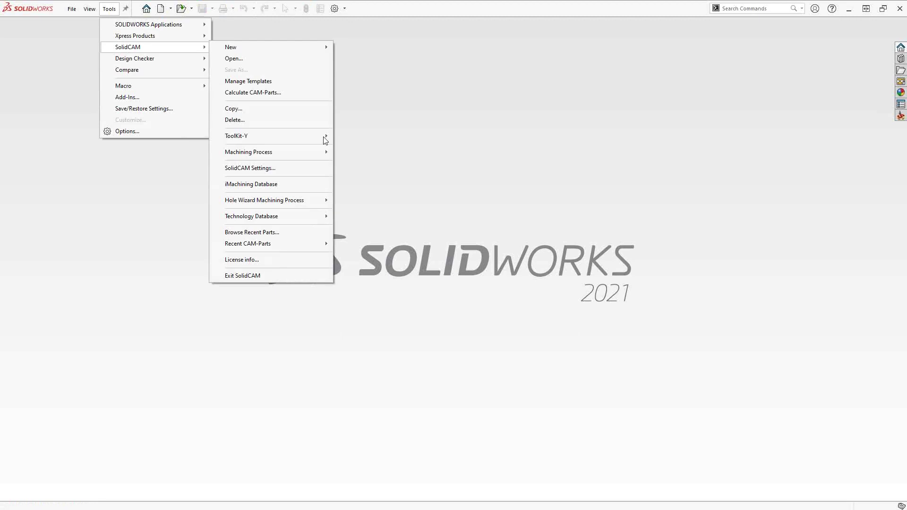
pyautogui.moveTo(290, 250)
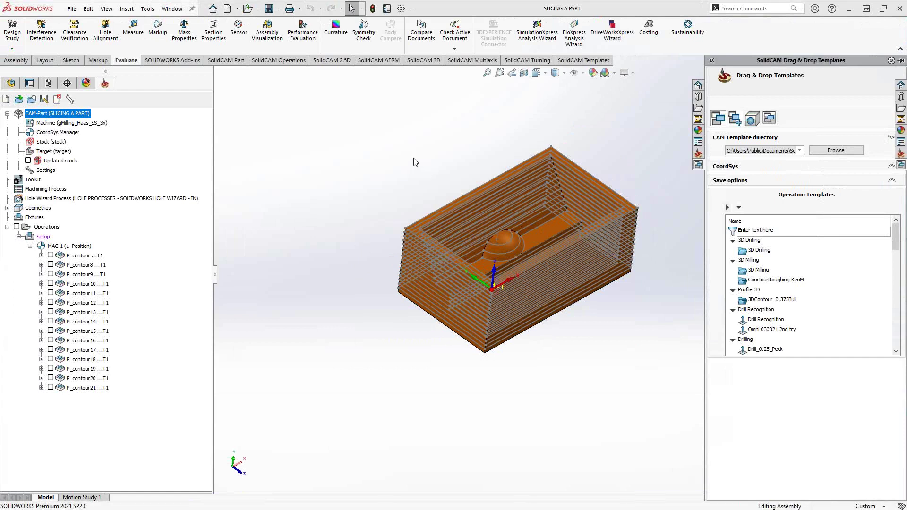
pyautogui.click(127, 9)
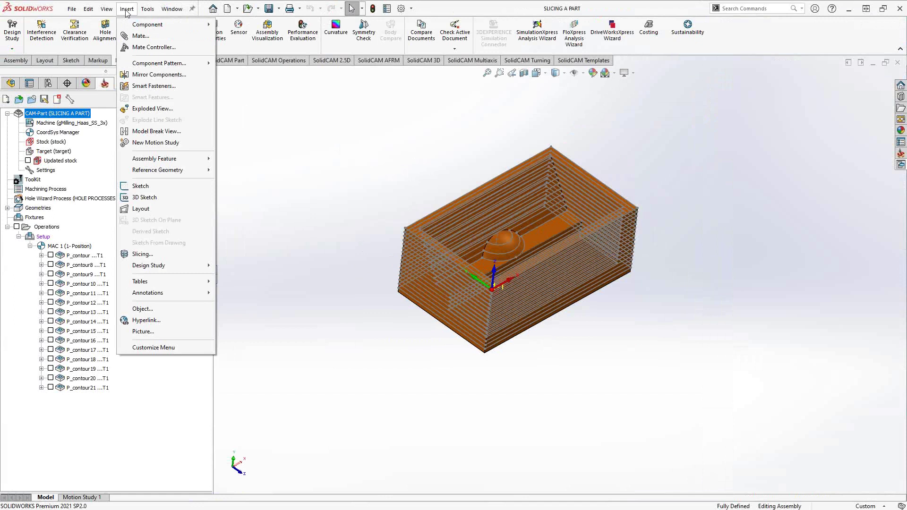
pyautogui.click(286, 196)
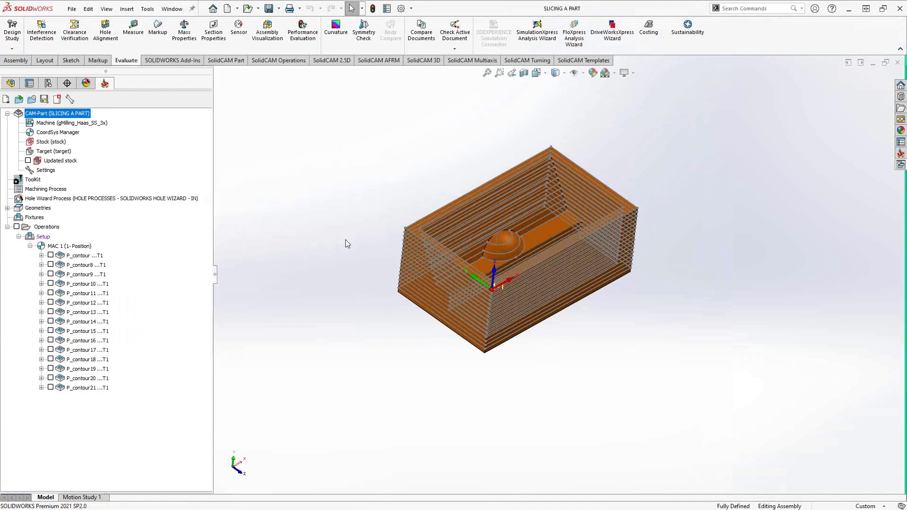
pyautogui.moveTo(498, 289); pyautogui.dragTo(584, 200, button='middle')
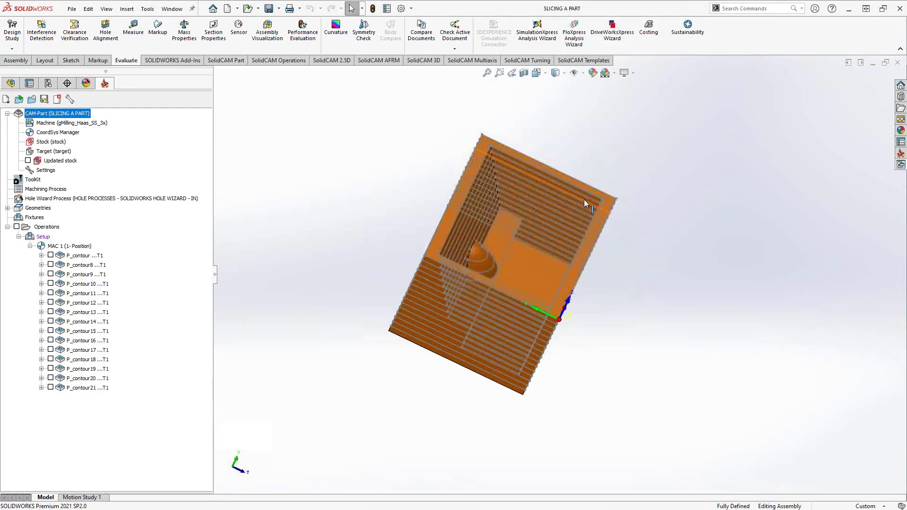
pyautogui.scroll(-6, 583, 199)
pyautogui.moveTo(544, 175); pyautogui.dragTo(464, 312, button='middle')
pyautogui.scroll(5, 526, 218)
pyautogui.scroll(-3, 464, 312)
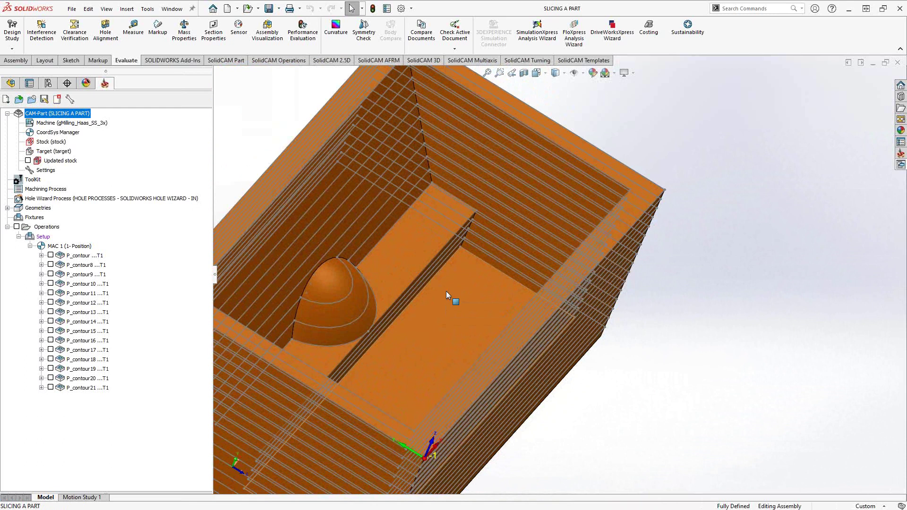
# Switch the part to Wireframe display style, briefly showing all operation toolpaths
pyautogui.click(17, 226)
pyautogui.moveTo(517, 357); pyautogui.dragTo(534, 283, button='middle')
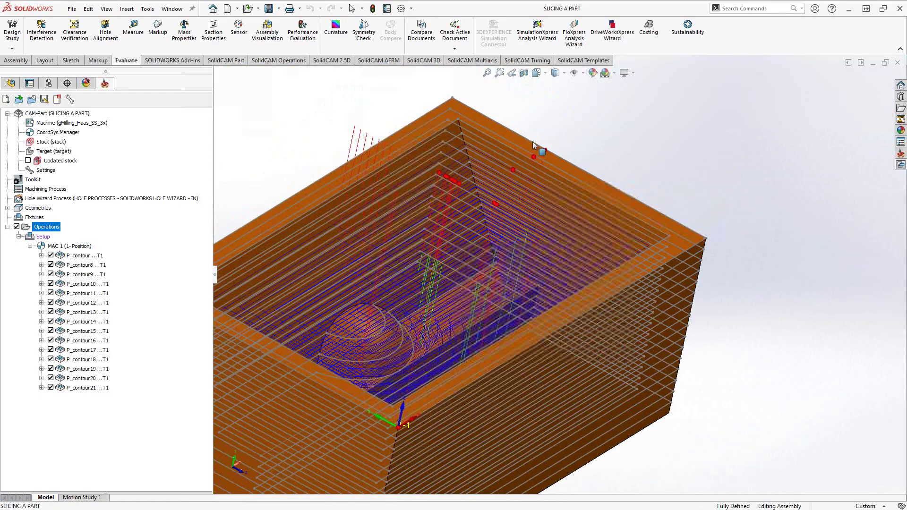
pyautogui.click(556, 72)
pyautogui.click(555, 139)
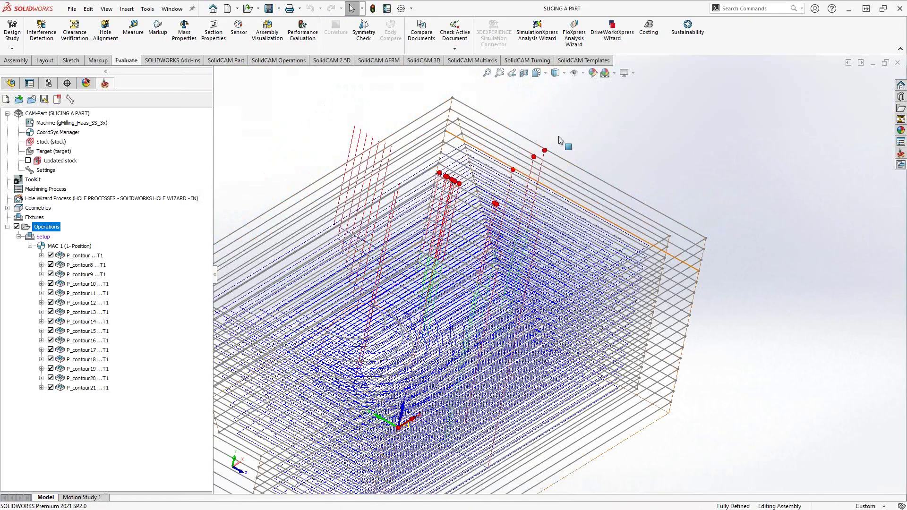
pyautogui.moveTo(628, 273); pyautogui.dragTo(375, 304, button='middle')
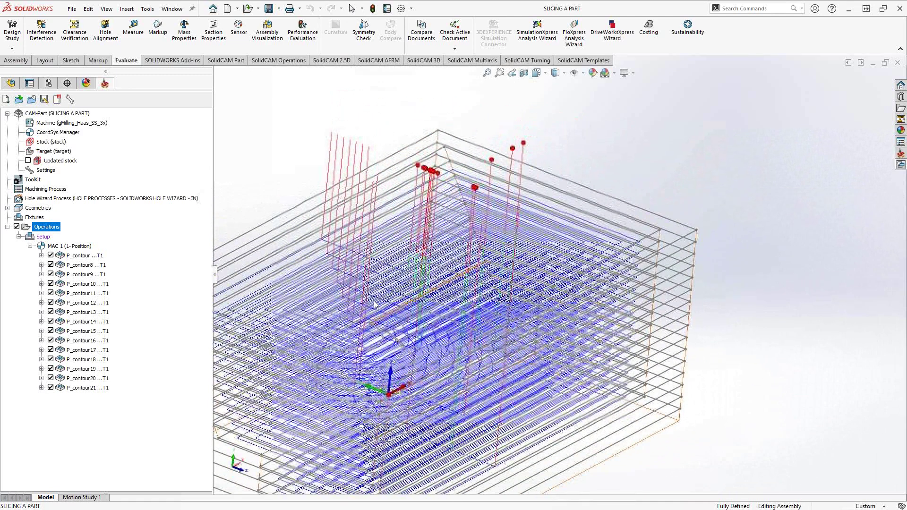
pyautogui.click(17, 227)
# Run a SolidVerify simulation of all operations
pyautogui.rightClick(45, 227)
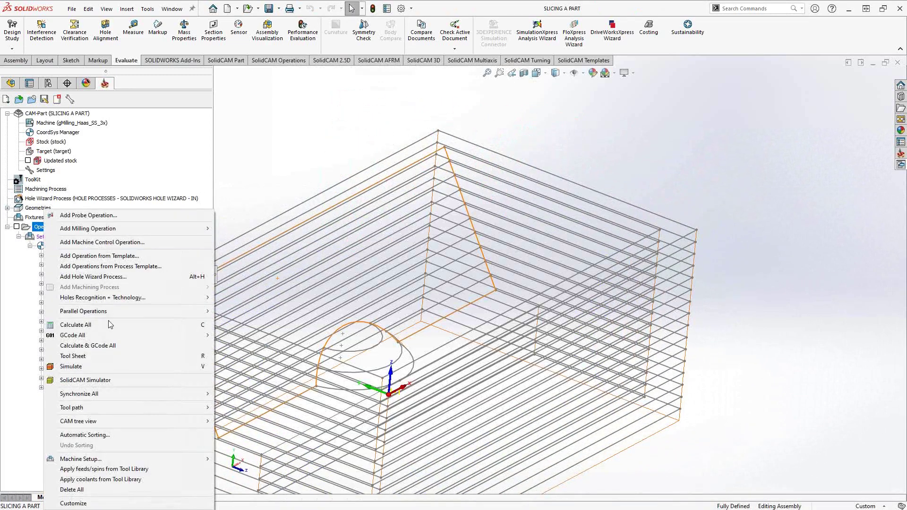
pyautogui.click(84, 367)
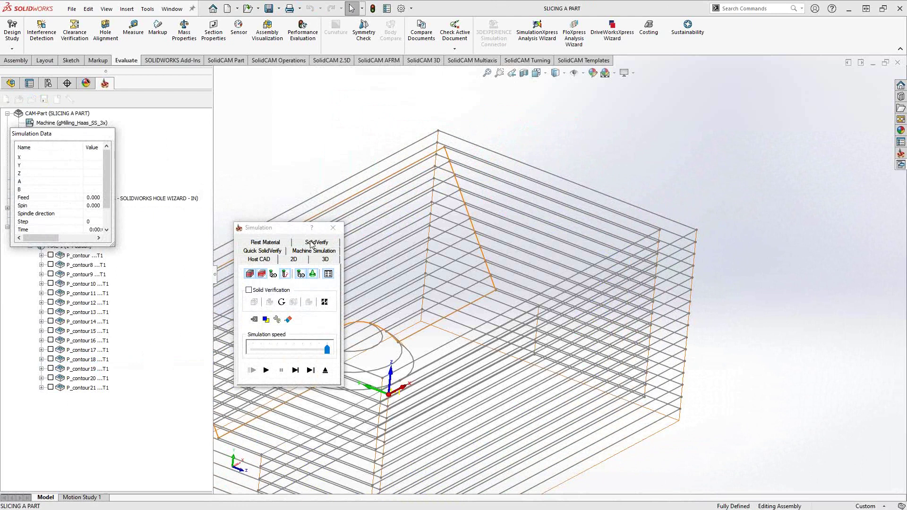
pyautogui.click(311, 242)
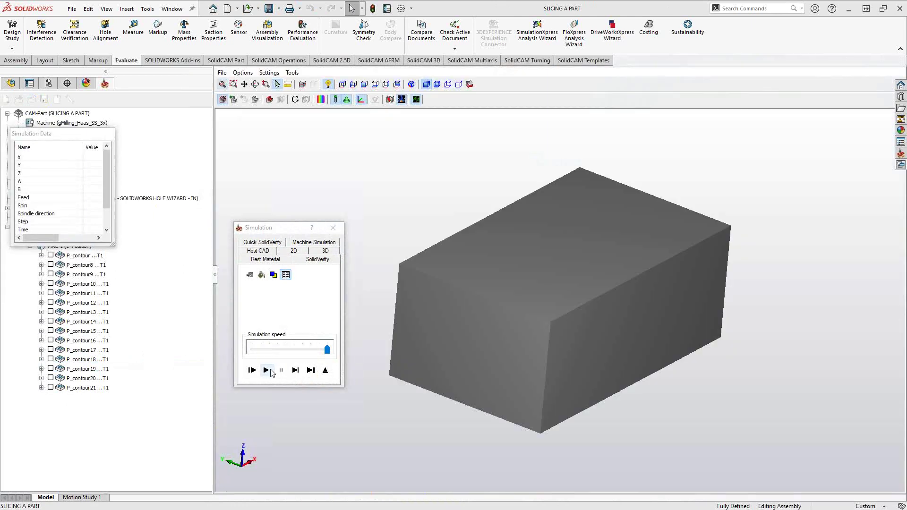
pyautogui.click(266, 370)
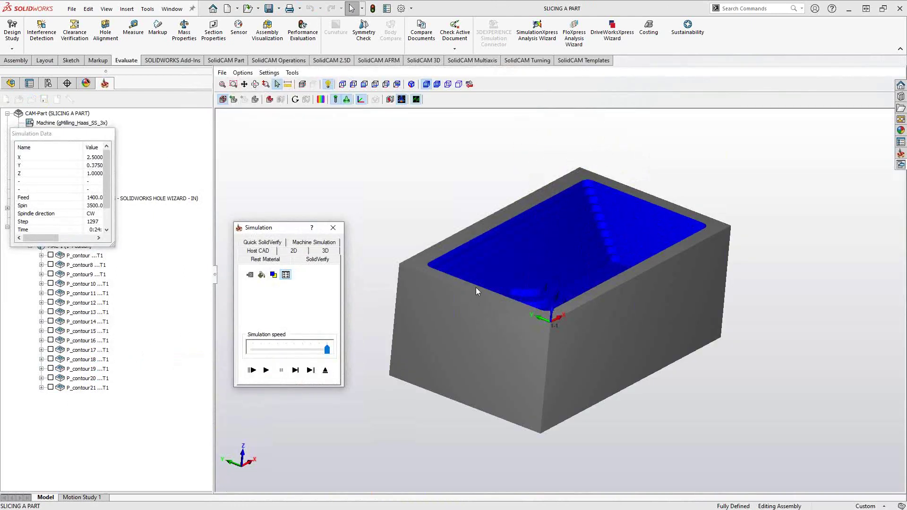
# Rotate the SolidVerify view to inspect the milled pocket, then exit the simulation
pyautogui.moveTo(475, 287)
pyautogui.mouseDown(button='middle')
pyautogui.moveTo(475, 279)
pyautogui.moveTo(475, 296)
pyautogui.moveTo(462, 290)
pyautogui.moveTo(474, 279)
pyautogui.moveTo(477, 293)
pyautogui.moveTo(473, 285)
pyautogui.mouseUp(button='middle')
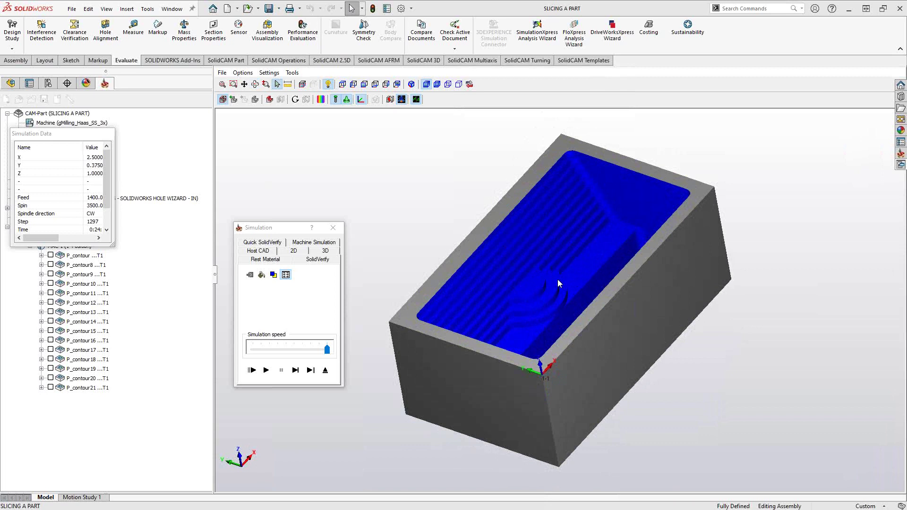
pyautogui.moveTo(557, 279); pyautogui.dragTo(576, 195, button='middle')
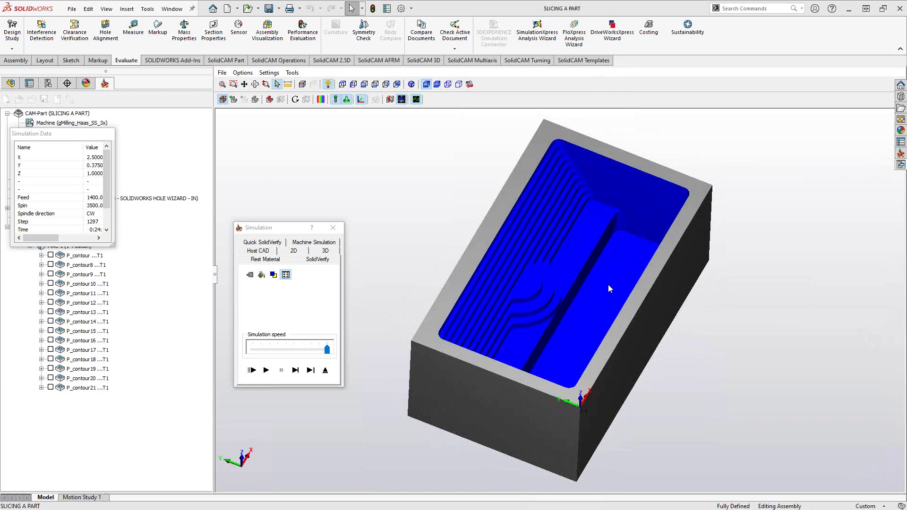
pyautogui.click(324, 371)
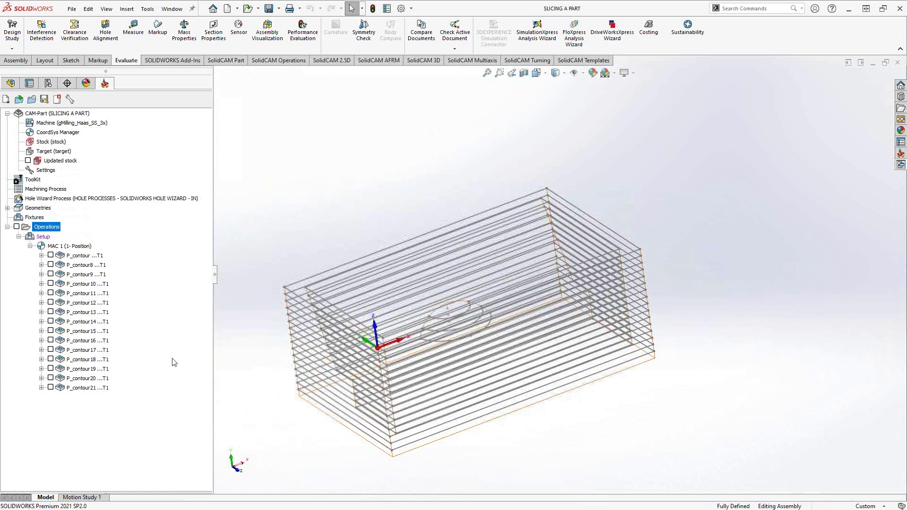
pyautogui.click(93, 256)
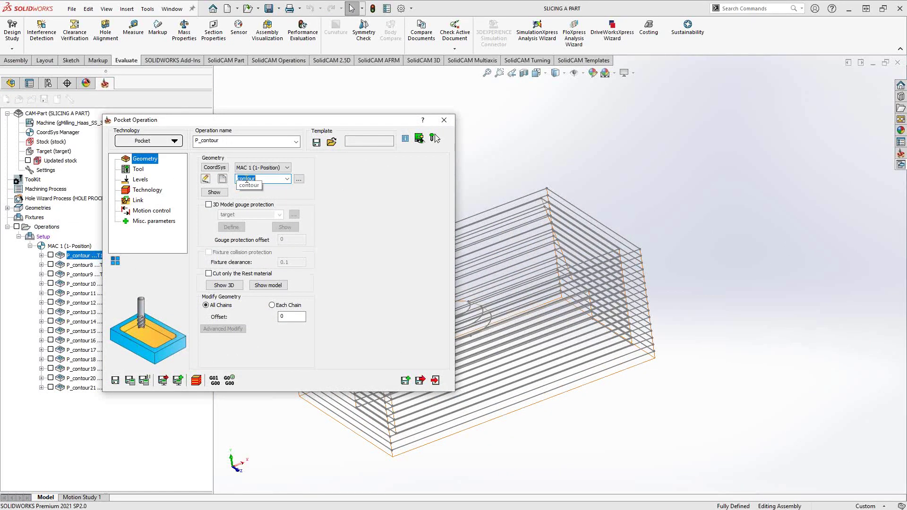
pyautogui.click(139, 182)
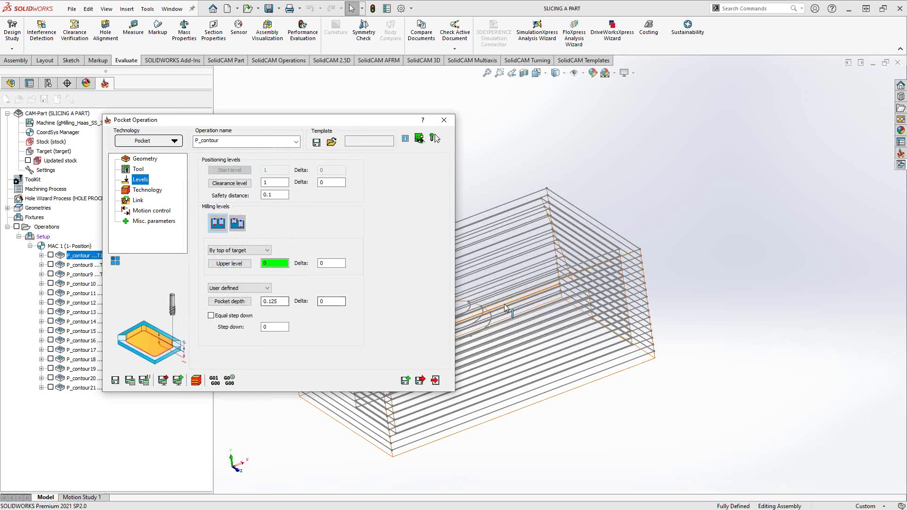
pyautogui.click(436, 382)
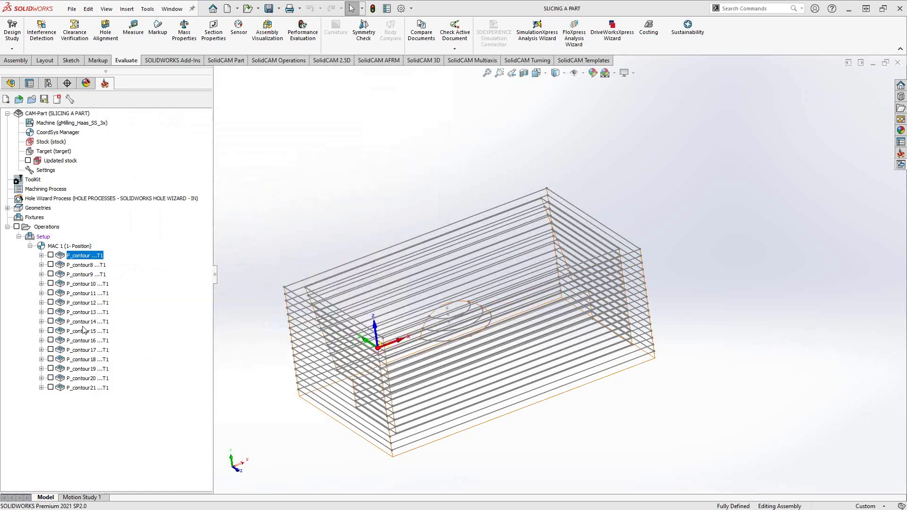
pyautogui.click(82, 323)
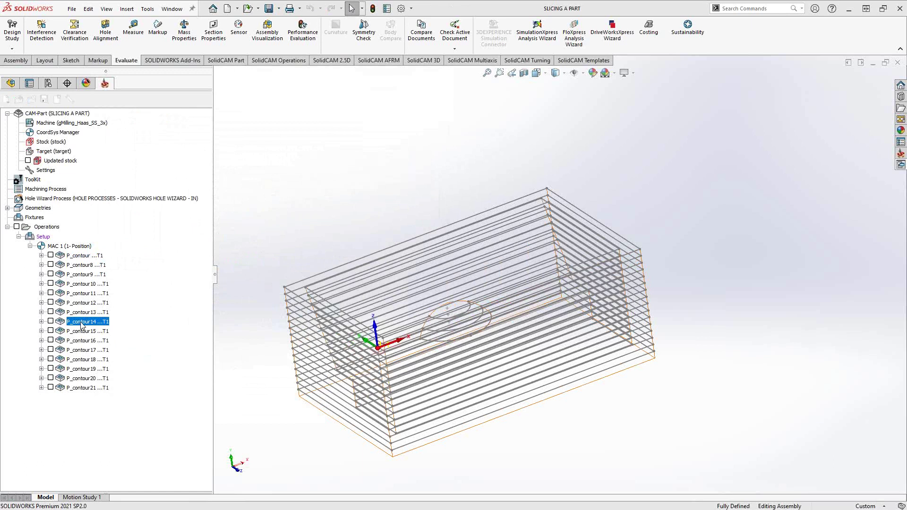
# Pick P_contour14's upper level, calculate its toolpath, and view it looping around the dome
pyautogui.doubleClick(83, 325)
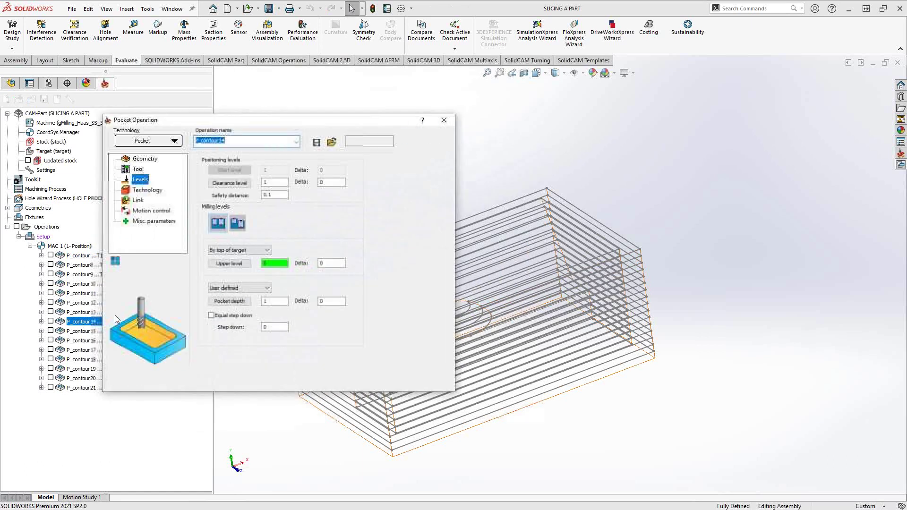
pyautogui.click(250, 266)
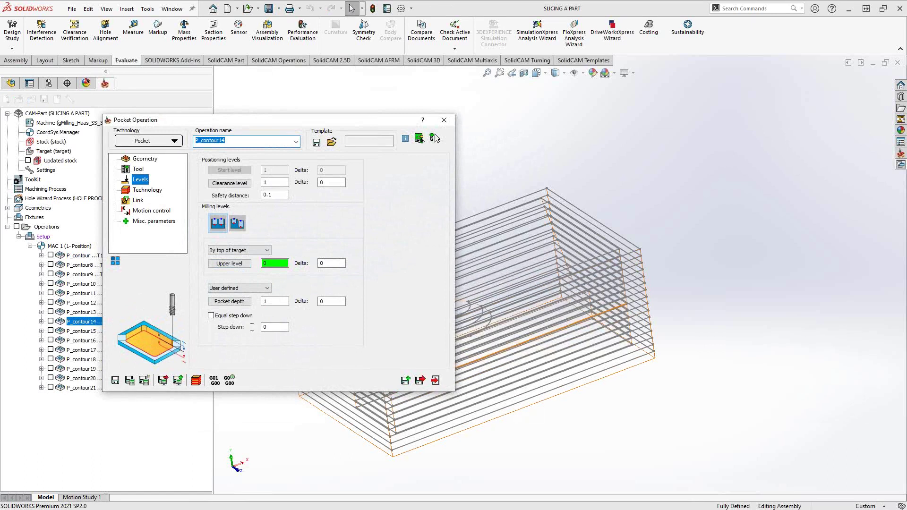
pyautogui.click(275, 328)
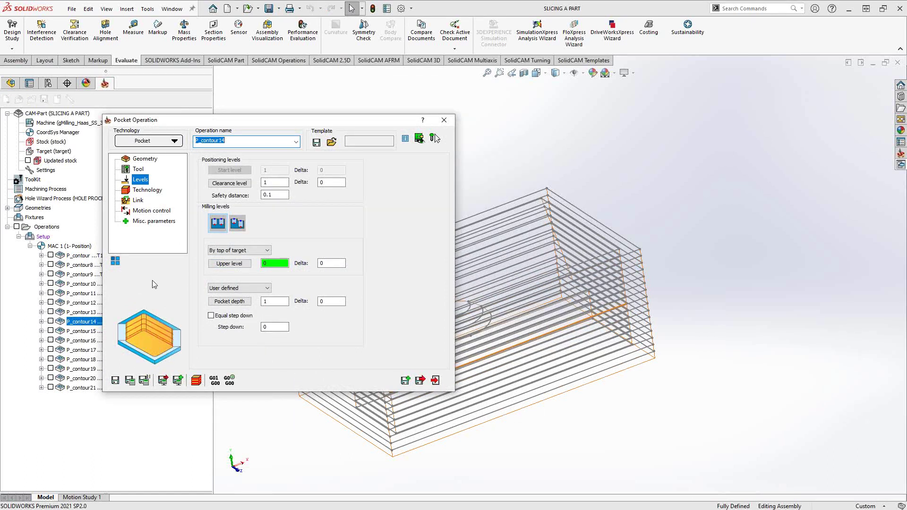
pyautogui.click(50, 321)
pyautogui.moveTo(543, 307); pyautogui.dragTo(526, 250, button='middle')
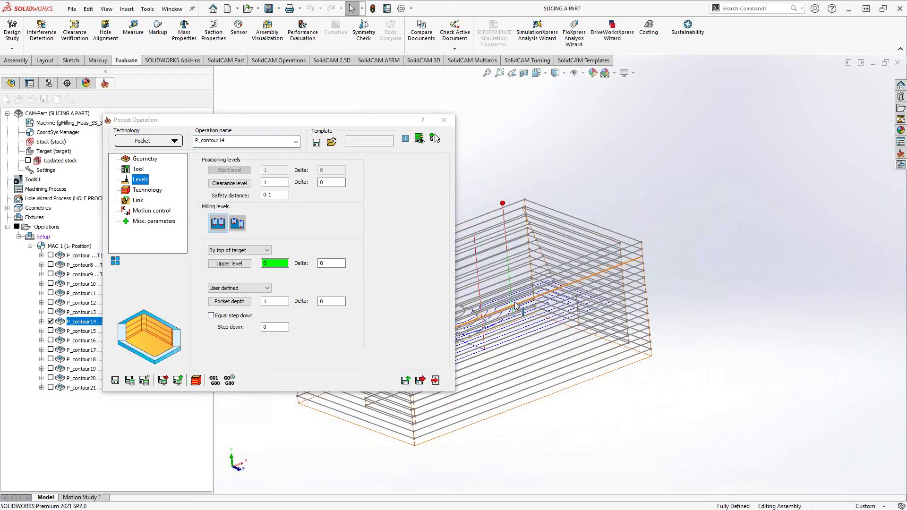
pyautogui.click(435, 380)
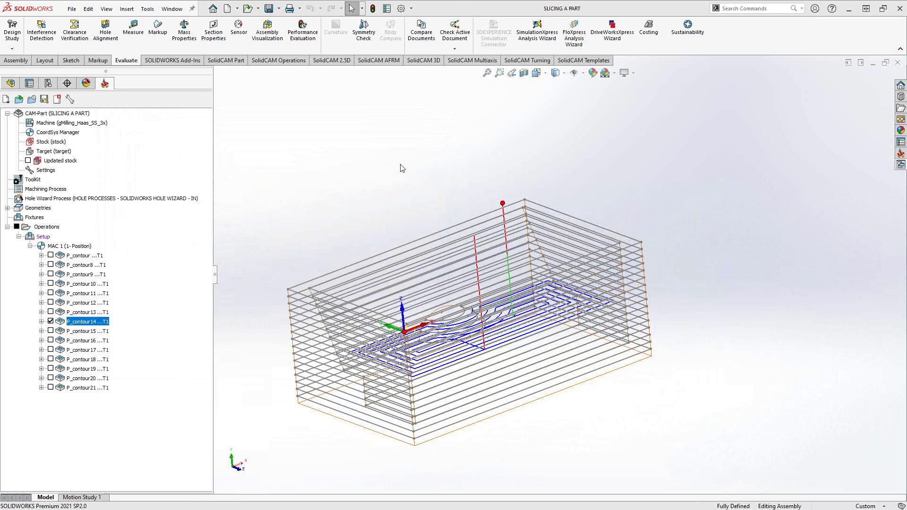
pyautogui.moveTo(415, 182); pyautogui.dragTo(409, 205, button='middle')
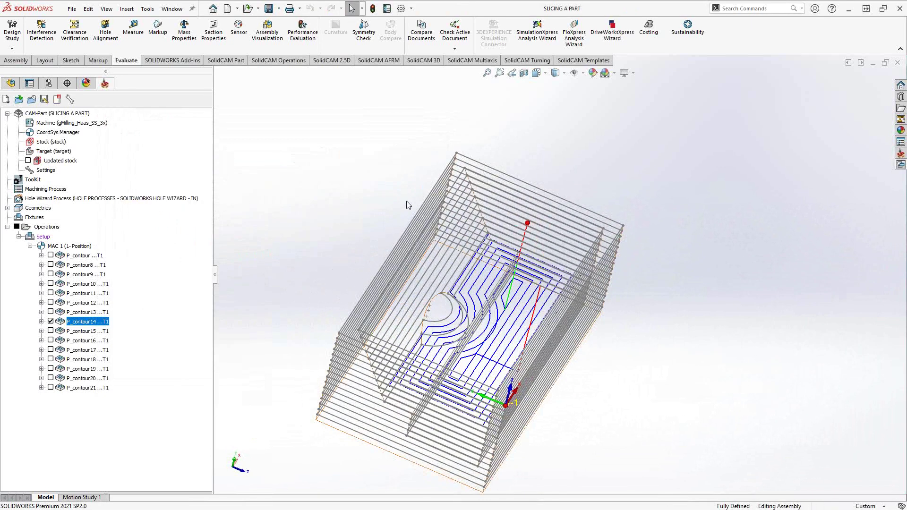